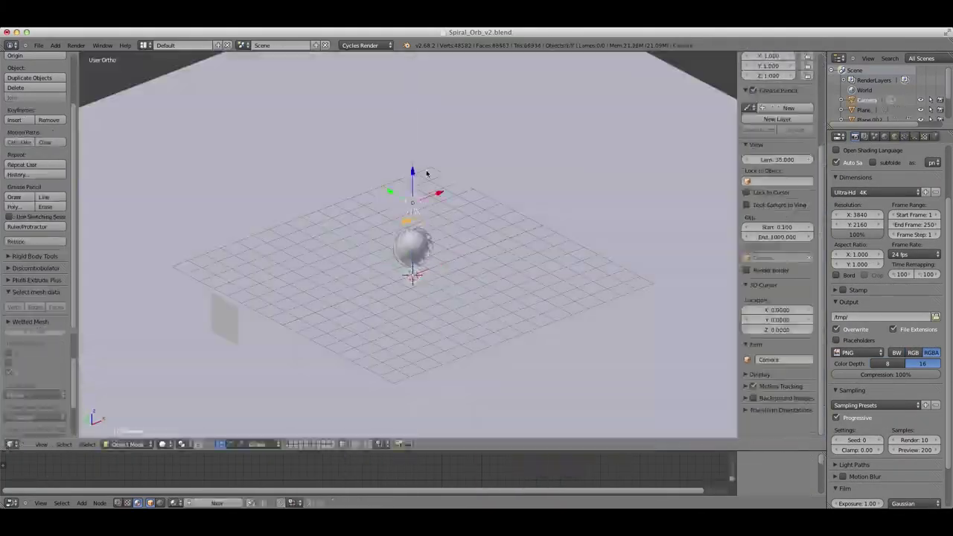
# Add a Clamp To constraint to the Empty and preview the scene in Cycles rendered shading.
pyautogui.click(847, 192)
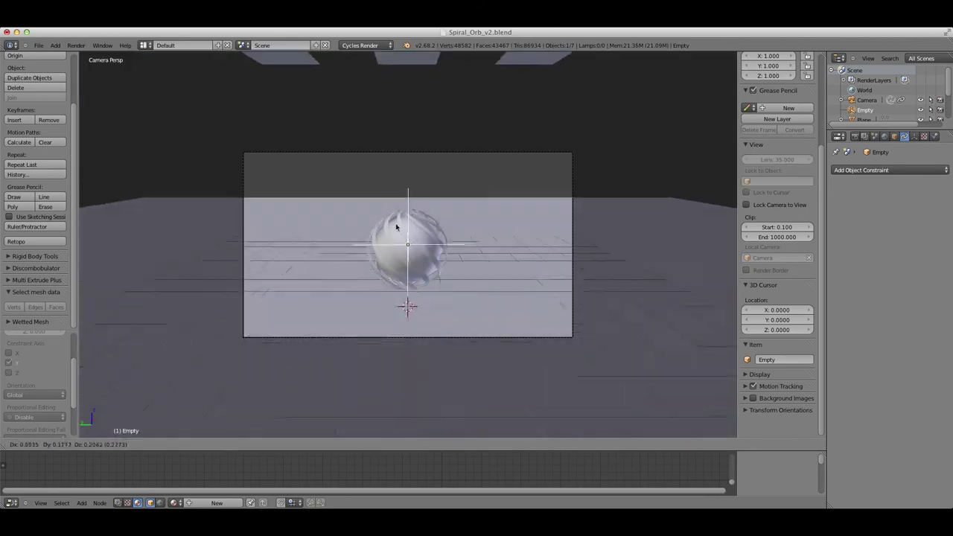
pyautogui.hotkey('shift', 'z')
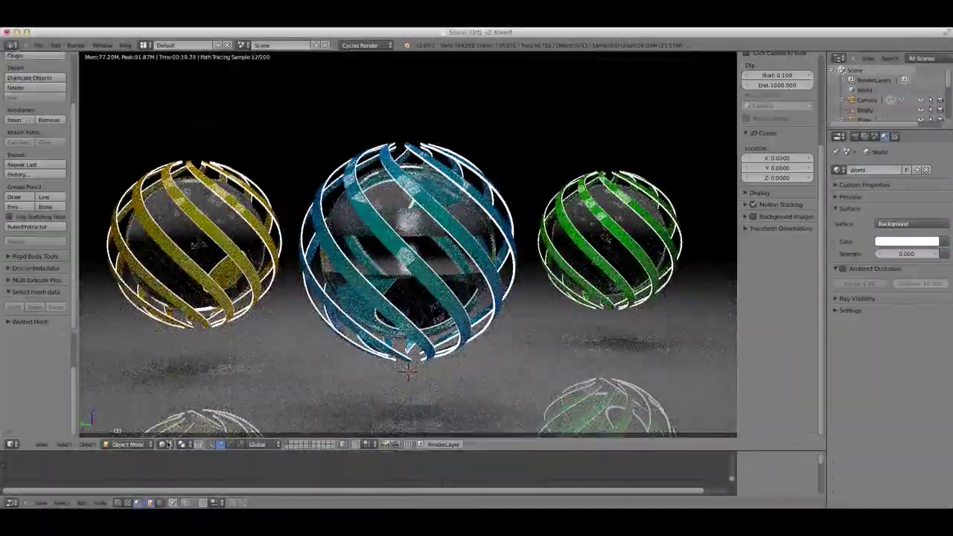
# Choose a new band colour for the orbs and set the Glass BSDF IOR to 3.000.
pyautogui.click(916, 410)
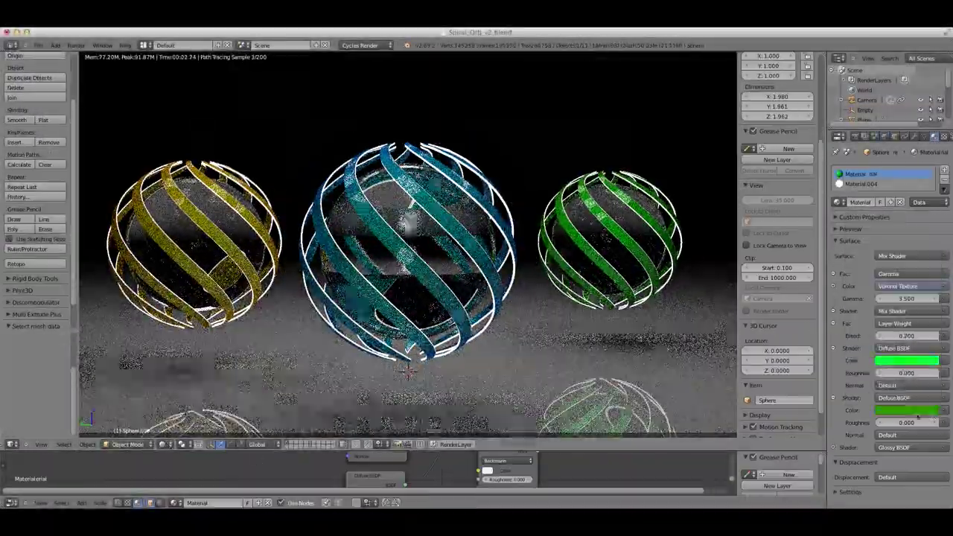
pyautogui.moveTo(905, 311); pyautogui.dragTo(881, 315)
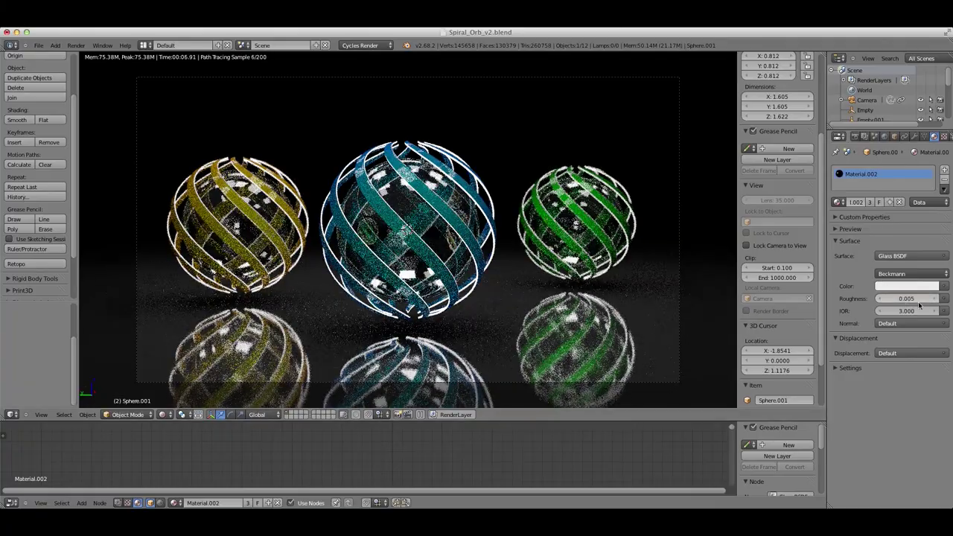
# Make Material.002 a Mix Shader of Glossy and Glass BSDF driven by Layer Weight.
pyautogui.click(893, 257)
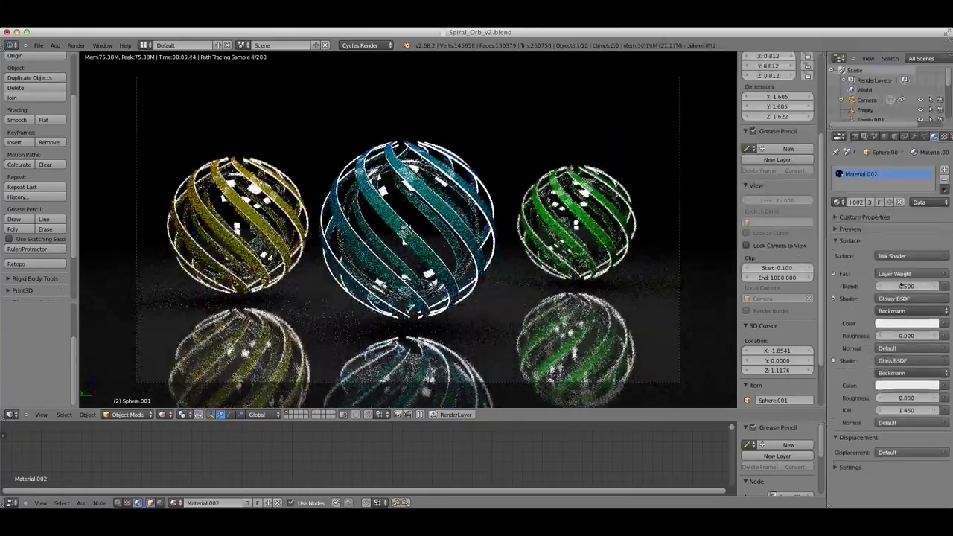